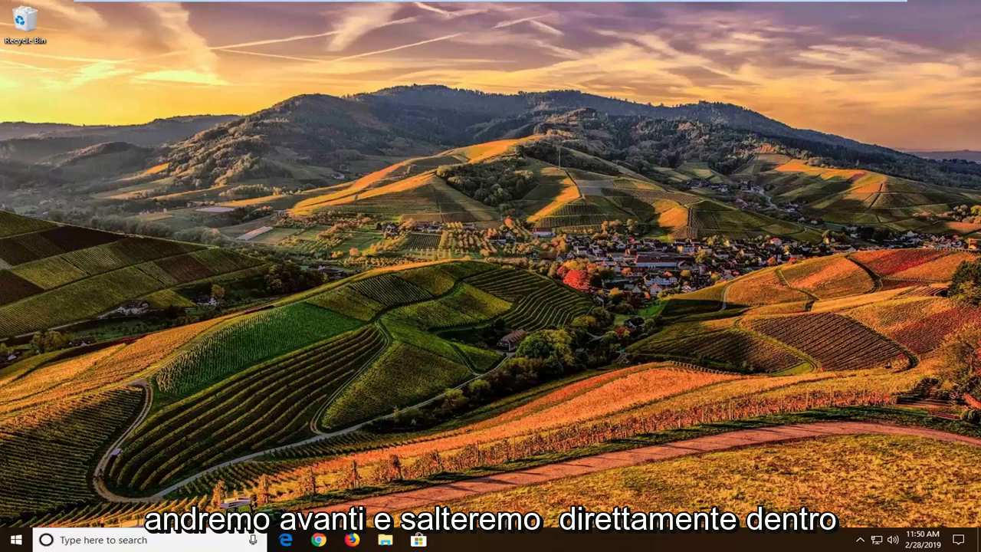
Search Windows for "local group policy" and open the Edit group policy result.
{"action": "left_click", "coordinate": [15, 540]}
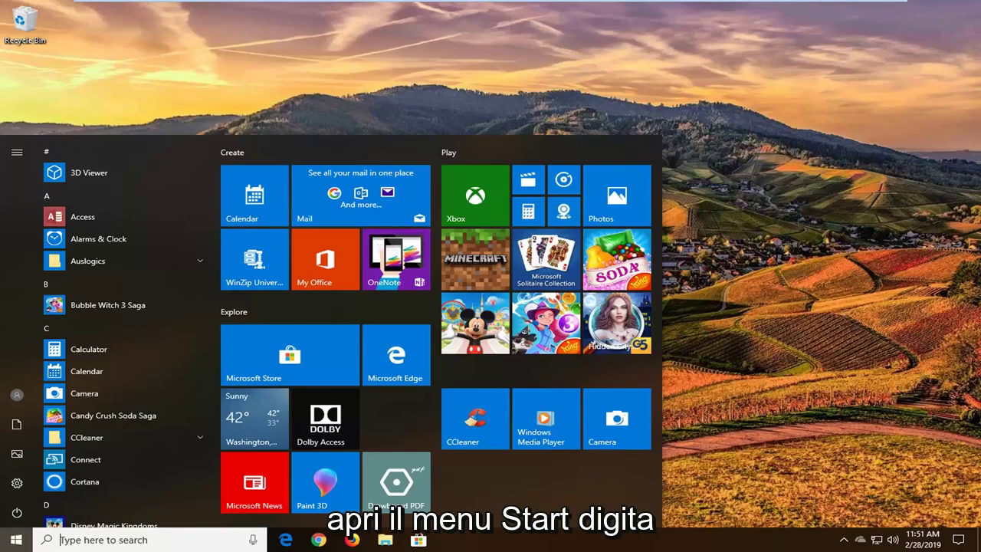
{"action": "type", "text": "local"}
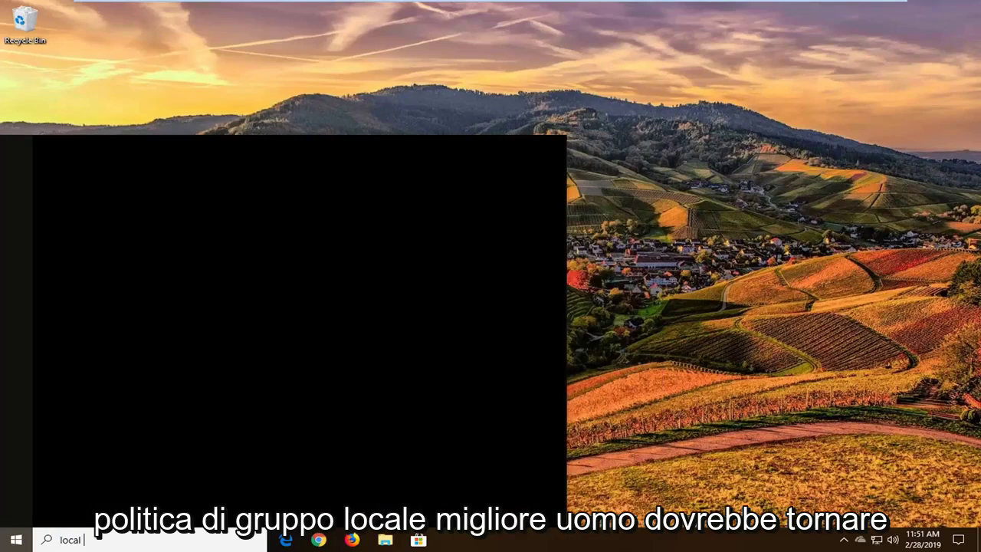
{"action": "type", "text": " group p"}
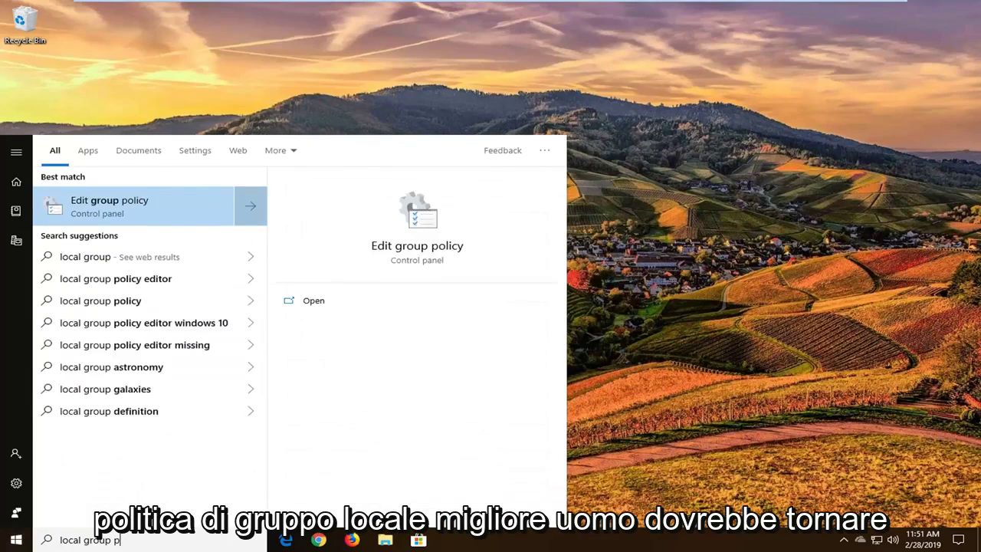
{"action": "type", "text": "olicy"}
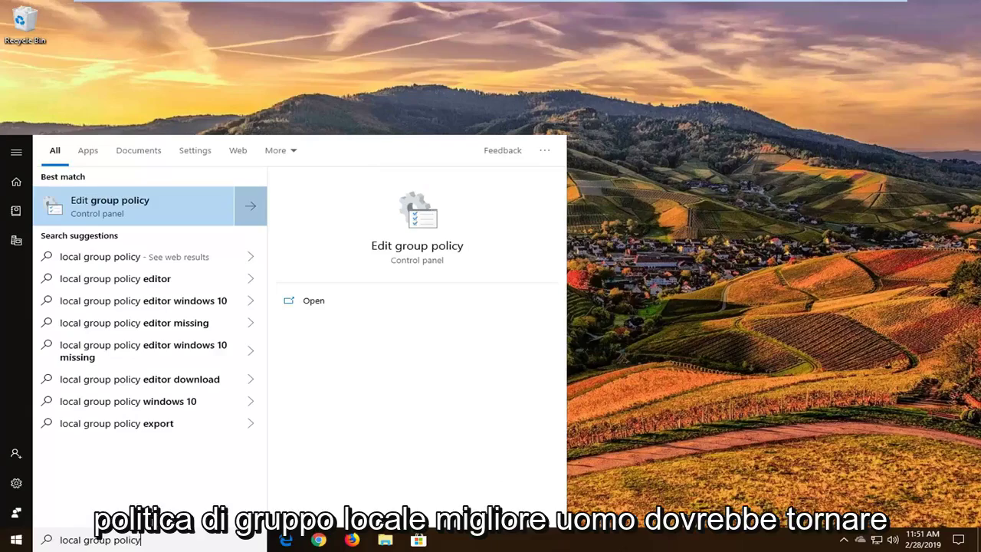
{"action": "left_click", "coordinate": [127, 208]}
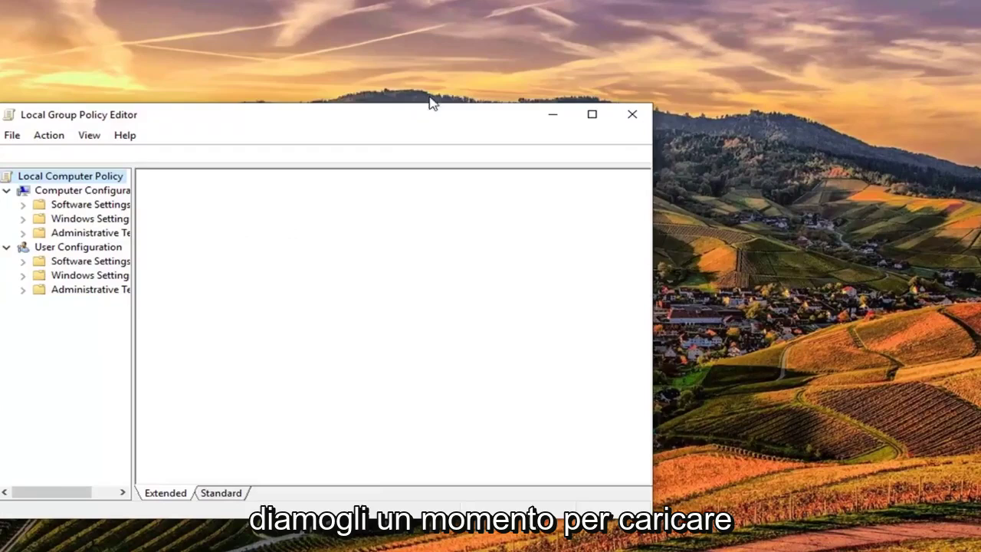
Enlarge and reposition the Local Group Policy Editor window, and widen its console tree so the full folder names fit.
{"action": "left_click_drag", "start_coordinate": [686, 491], "coordinate": [850, 548]}
{"action": "left_click_drag", "start_coordinate": [375, 90], "coordinate": [425, 46]}
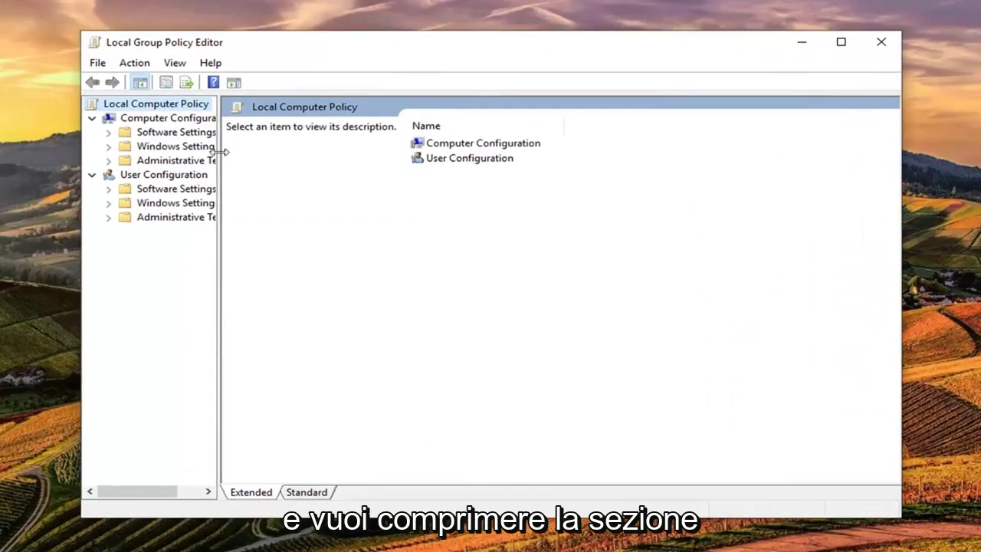
{"action": "left_click_drag", "start_coordinate": [220, 153], "coordinate": [357, 153]}
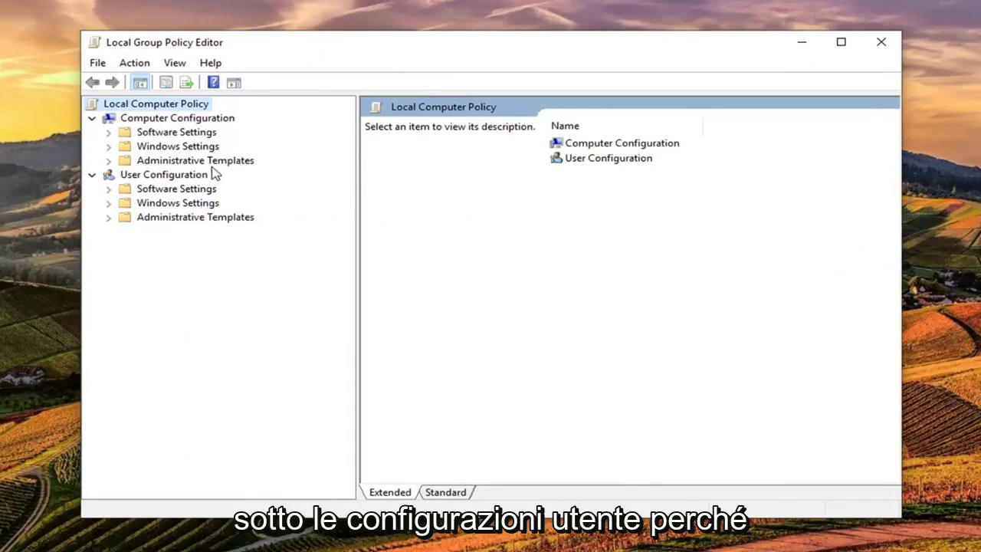
Look through the folders under User Configuration and collapse that section of the policy tree.
{"action": "left_click", "coordinate": [150, 176]}
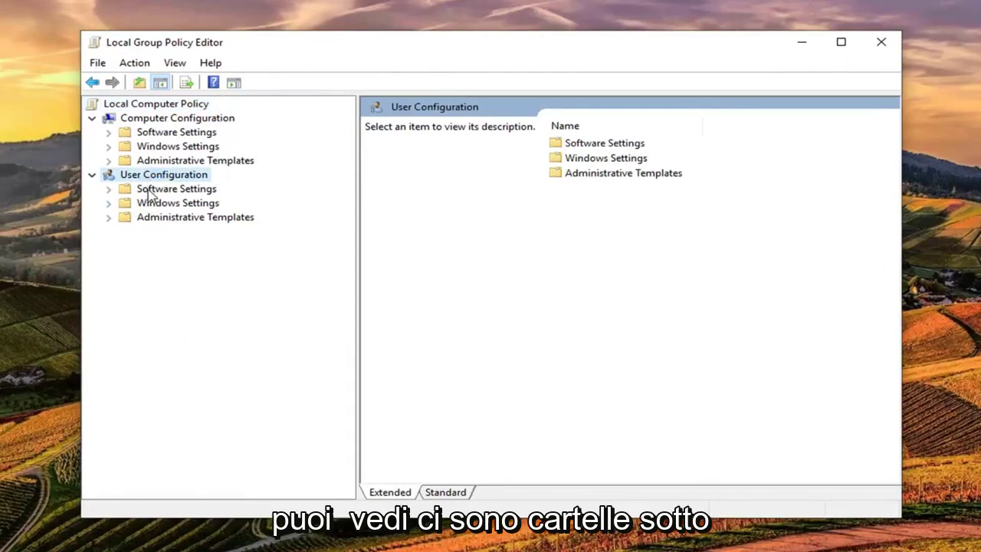
{"action": "left_click", "coordinate": [161, 189]}
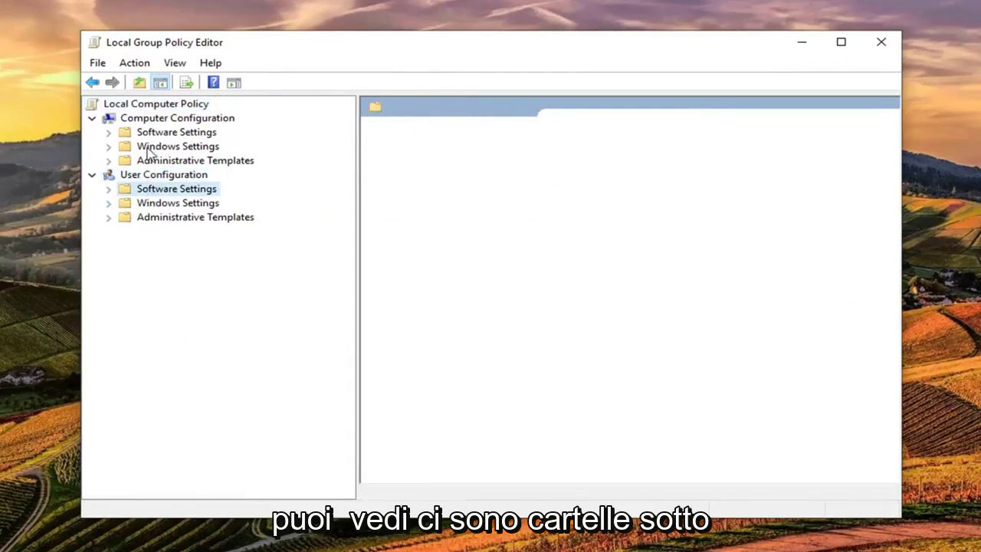
{"action": "left_click", "coordinate": [146, 218]}
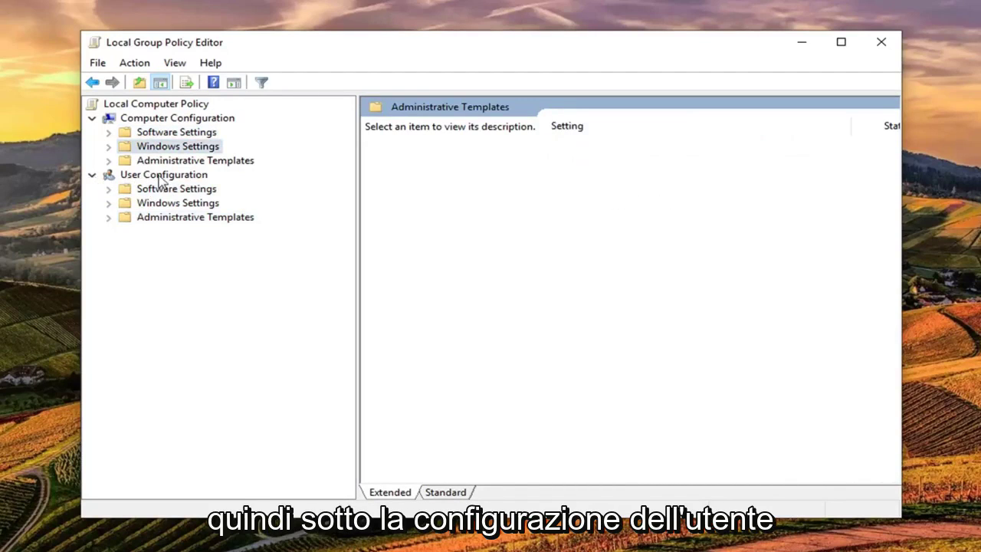
{"action": "left_click", "coordinate": [93, 176]}
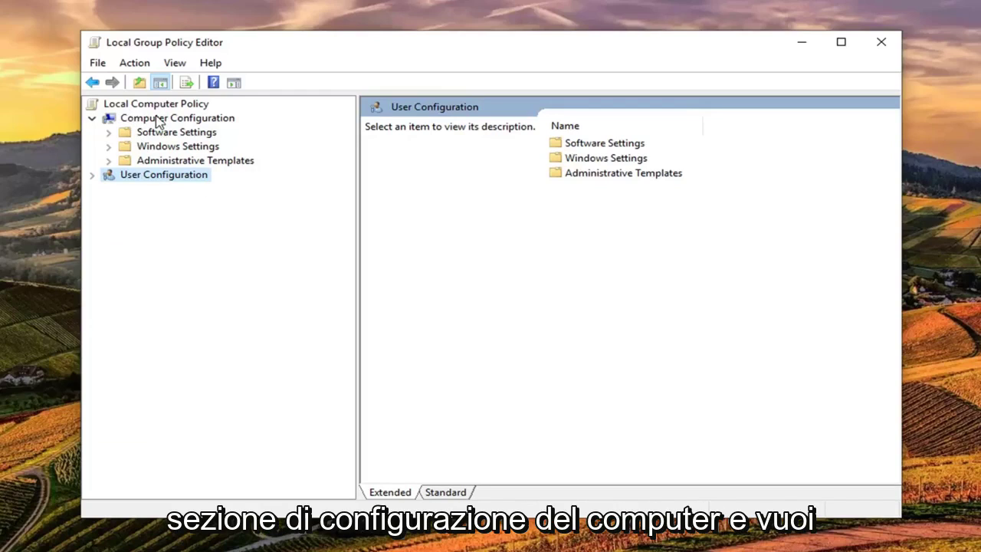
Under Computer Configuration, expand Administrative Templates and System, open Credentials Delegation, and widen the window to show the State column.
{"action": "left_click", "coordinate": [164, 162]}
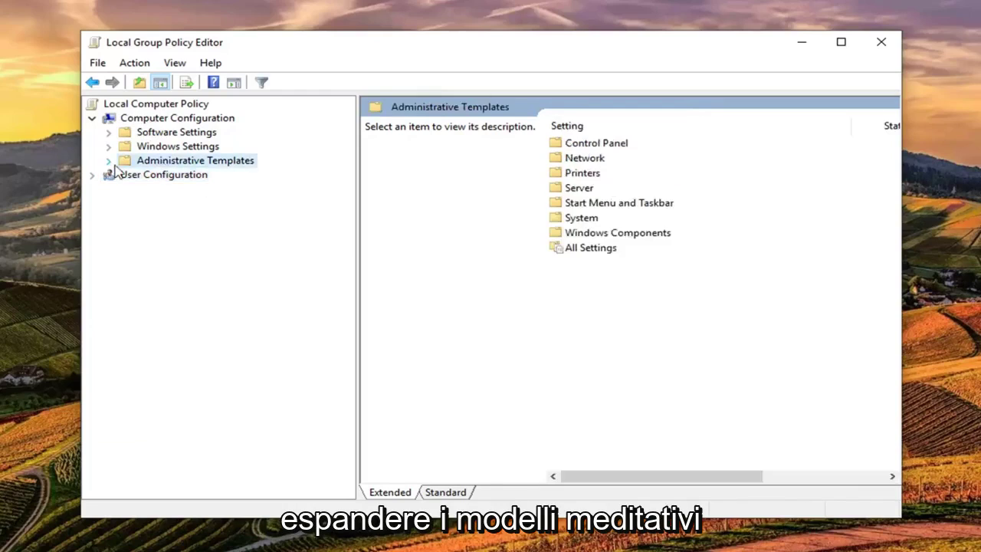
{"action": "left_click", "coordinate": [110, 161]}
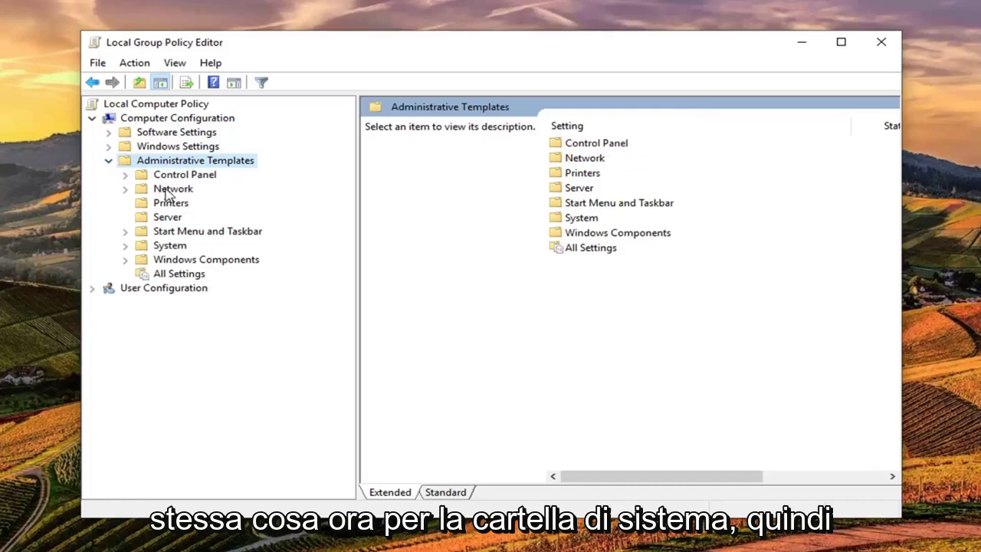
{"action": "left_click", "coordinate": [155, 250]}
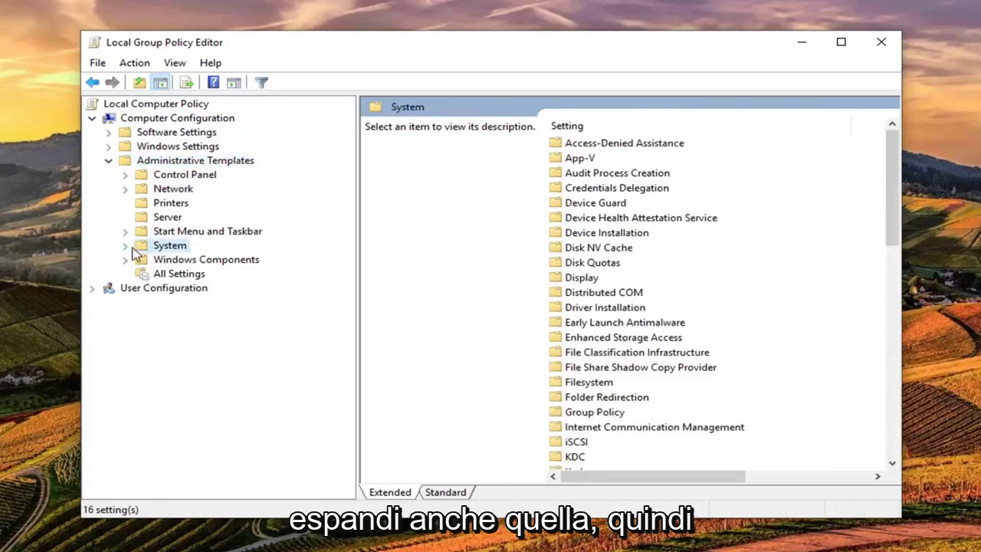
{"action": "left_click", "coordinate": [125, 246]}
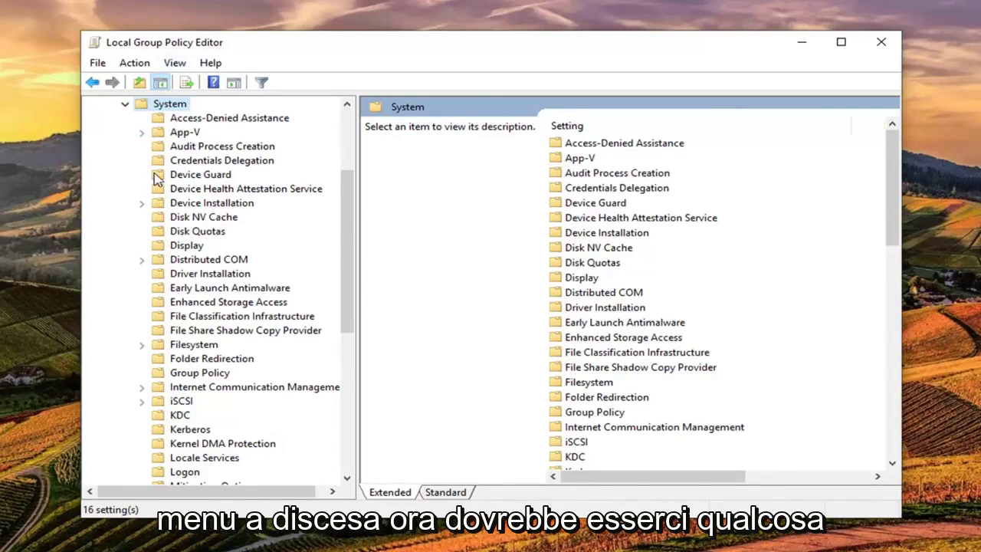
{"action": "left_click", "coordinate": [205, 163]}
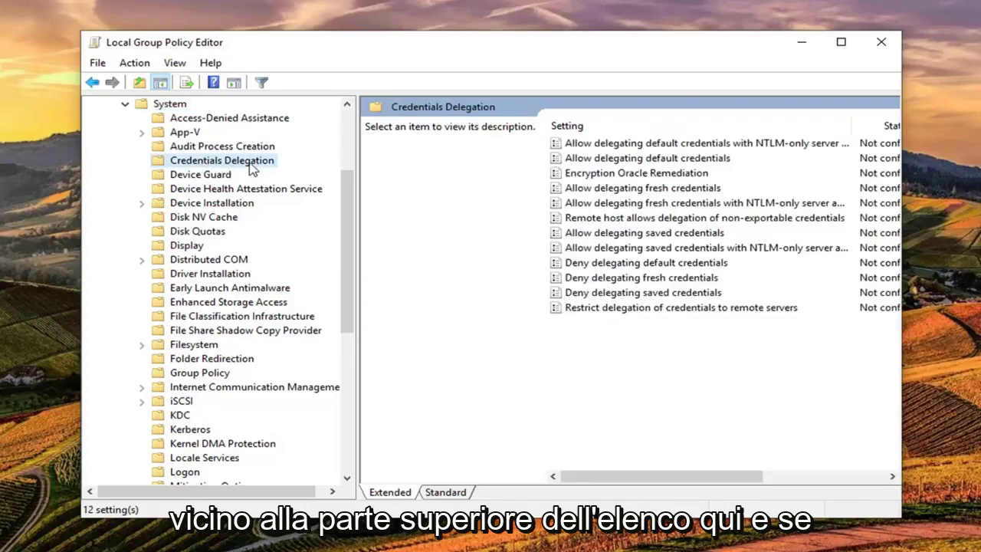
{"action": "left_click_drag", "start_coordinate": [906, 523], "coordinate": [948, 528]}
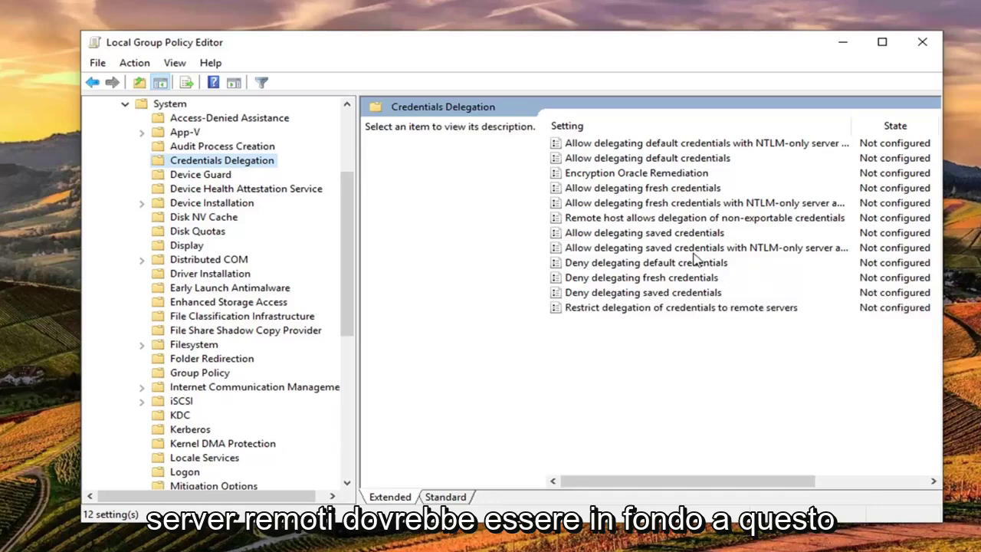
Set the "Restrict delegation of credentials to remote servers" policy to Disabled and apply the change.
{"action": "left_click", "coordinate": [646, 311]}
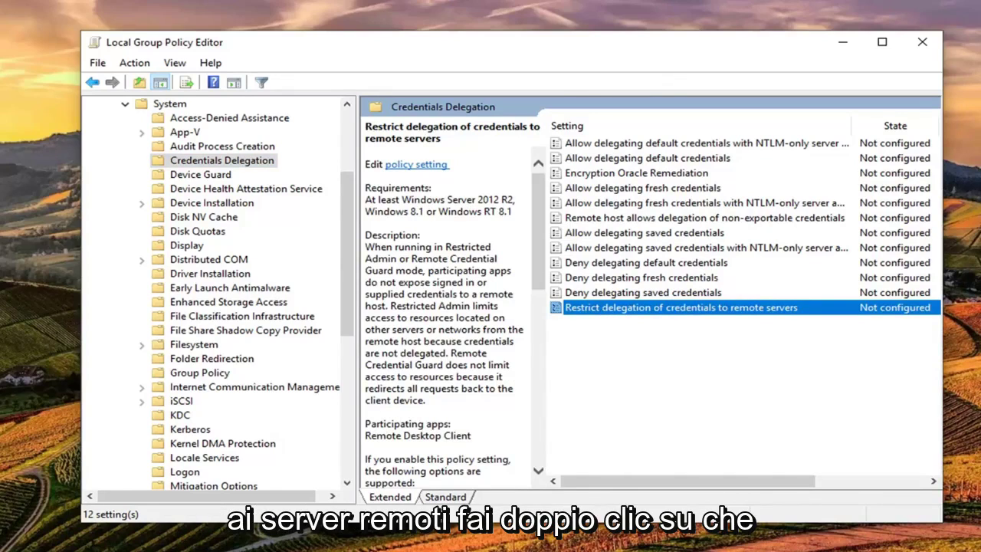
{"action": "double_click", "coordinate": [681, 307]}
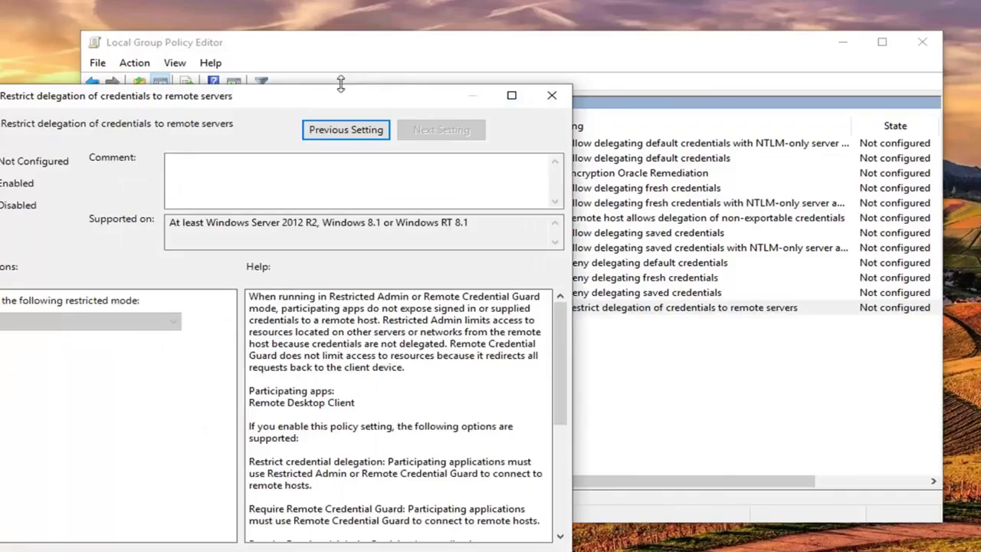
{"action": "left_click_drag", "start_coordinate": [340, 83], "coordinate": [638, 49]}
{"action": "left_click", "coordinate": [299, 153]}
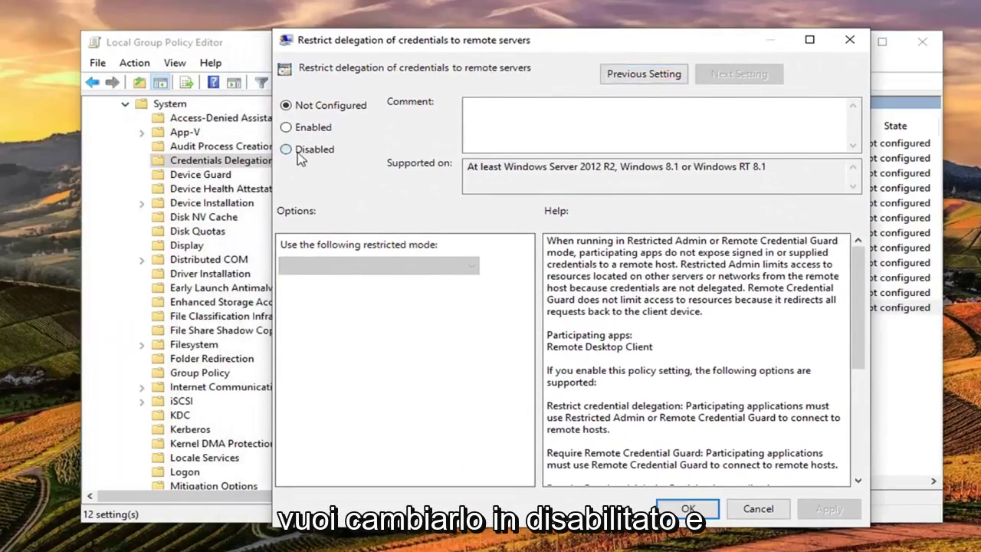
{"action": "left_click", "coordinate": [828, 509]}
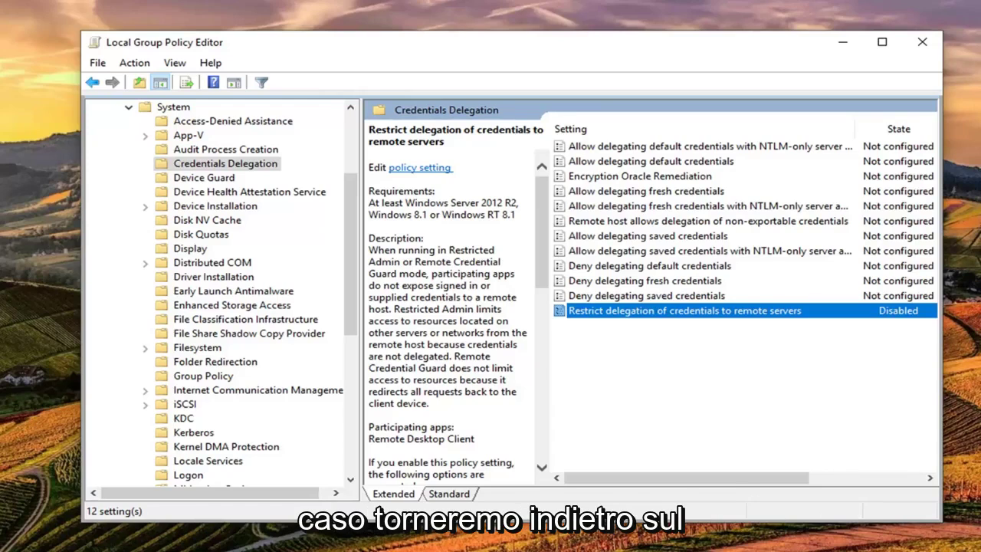
Collapse the System and Administrative Templates folders under Computer Configuration.
{"action": "scroll", "coordinate": [140, 240], "scroll_direction": "up", "scroll_amount": 3}
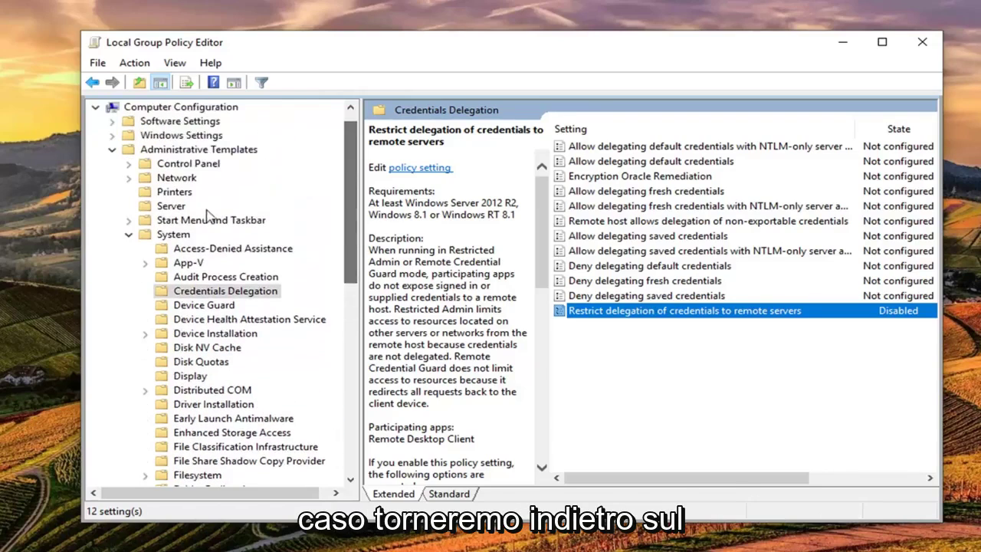
{"action": "left_click", "coordinate": [129, 234]}
{"action": "left_click", "coordinate": [112, 163]}
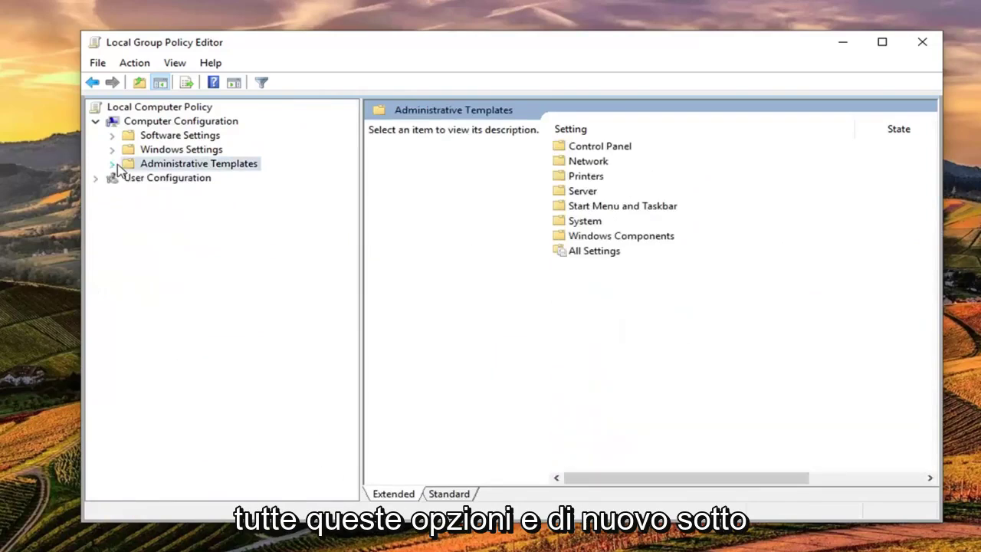
Under Computer Configuration, expand Windows Settings, Security Settings and Local Policies, and open Security Options.
{"action": "left_click", "coordinate": [150, 123]}
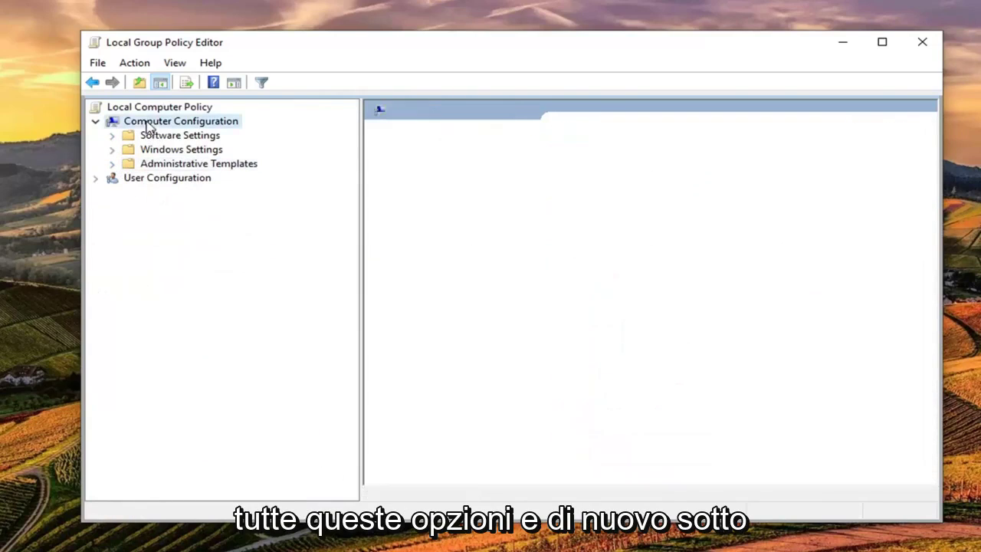
{"action": "left_click", "coordinate": [143, 152]}
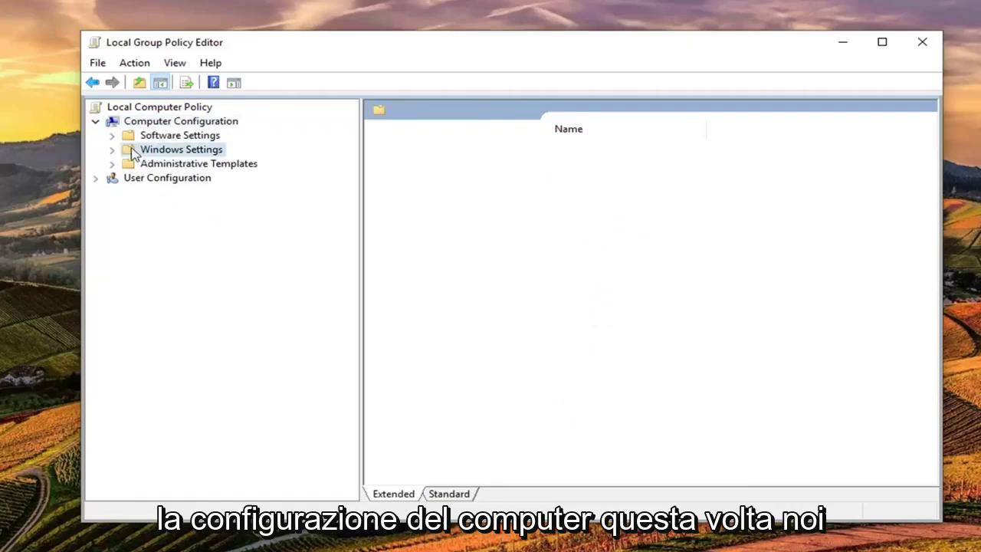
{"action": "left_click", "coordinate": [114, 151]}
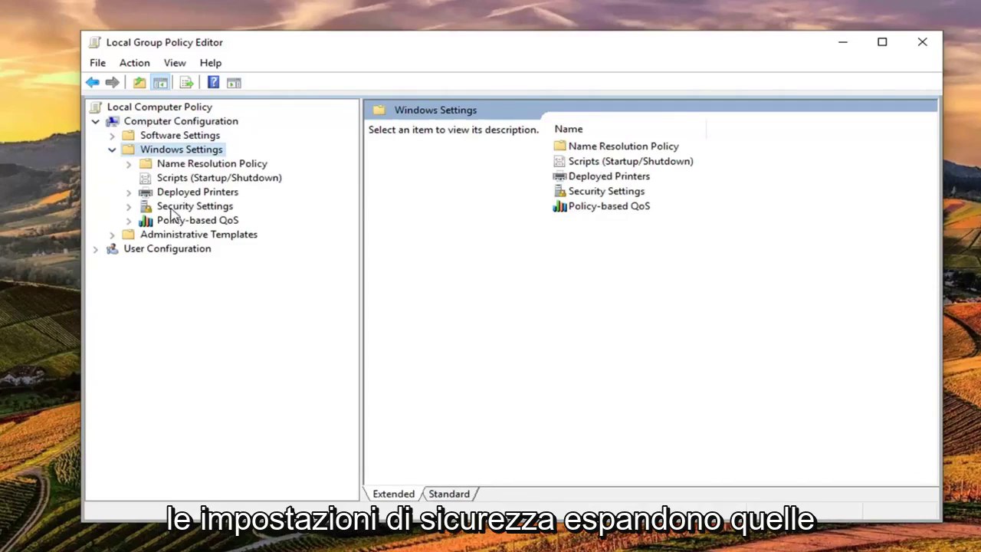
{"action": "left_click", "coordinate": [173, 209]}
{"action": "left_click", "coordinate": [129, 207]}
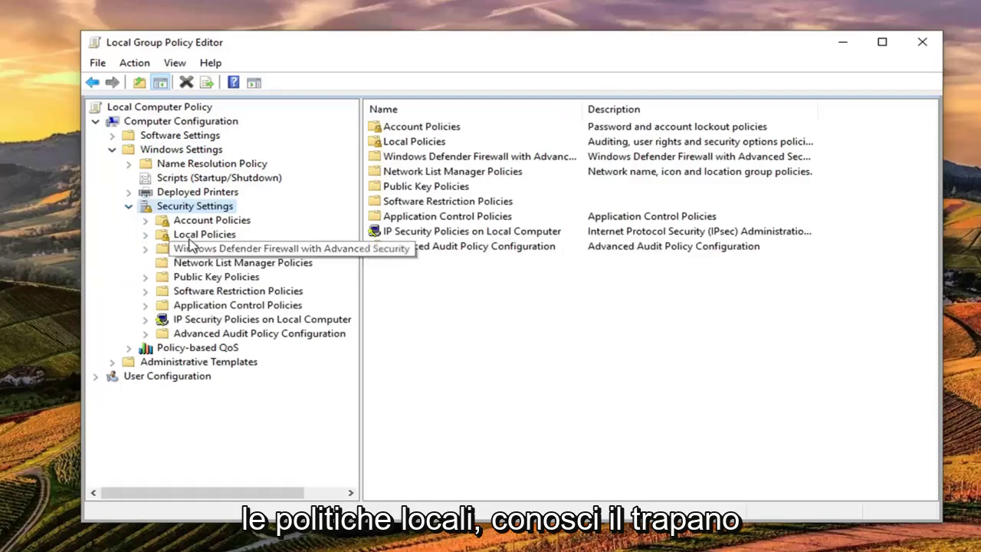
{"action": "left_click", "coordinate": [147, 236]}
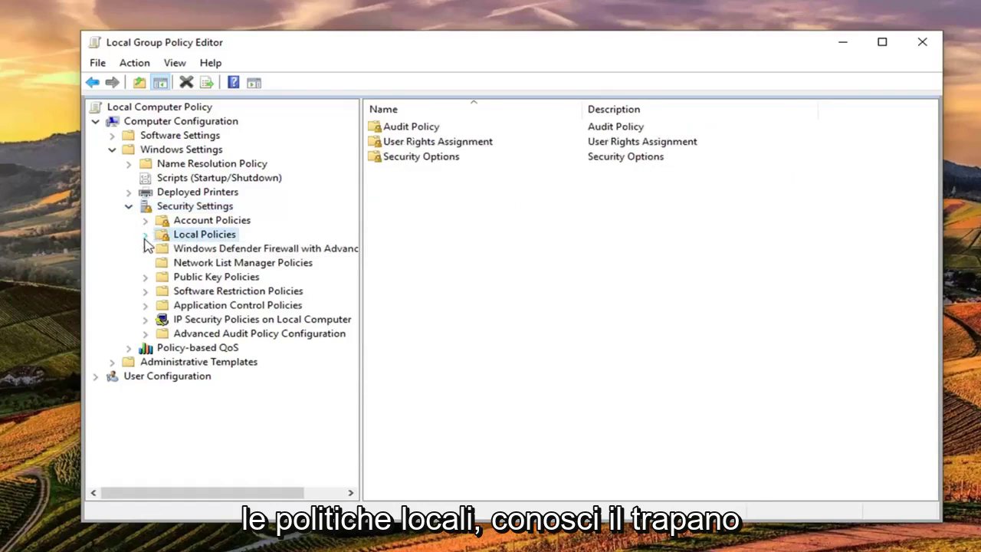
{"action": "left_click", "coordinate": [145, 235]}
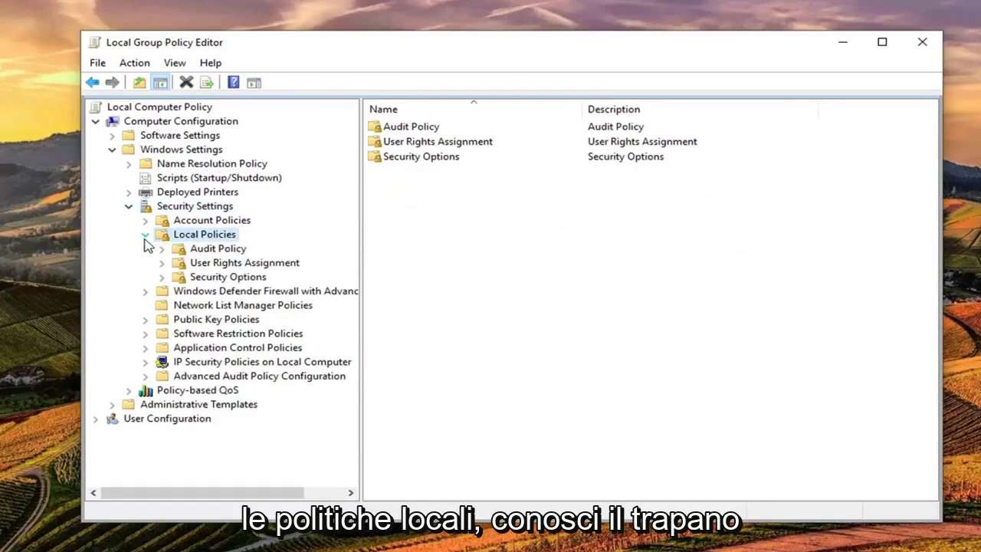
{"action": "left_click", "coordinate": [207, 280]}
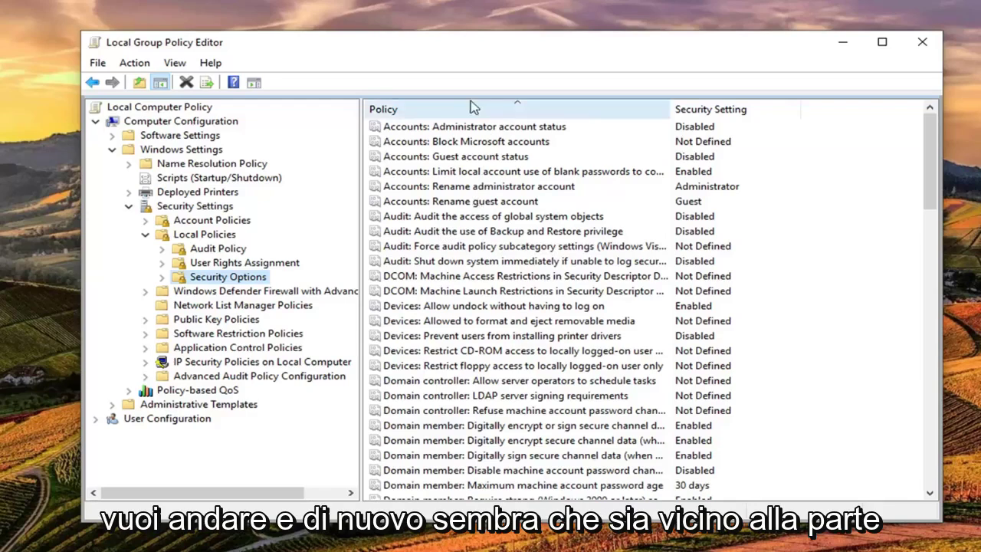
Widen the Policy column and set "Accounts: Limit local account use of blank passwords to console logon only" to Disabled.
{"action": "left_click", "coordinate": [469, 174]}
{"action": "left_click_drag", "start_coordinate": [670, 107], "coordinate": [797, 108]}
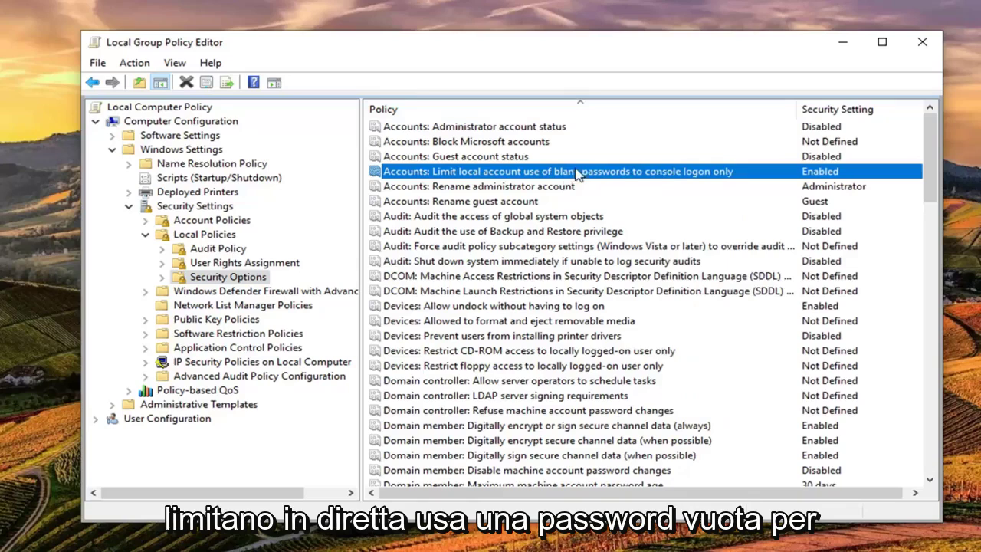
{"action": "double_click", "coordinate": [692, 178]}
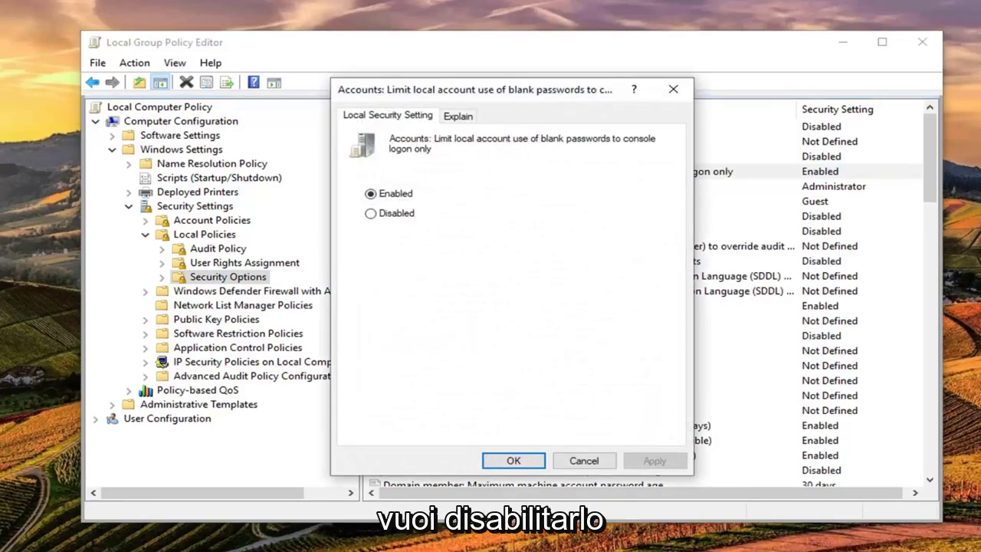
{"action": "left_click", "coordinate": [371, 213]}
{"action": "left_click", "coordinate": [655, 462]}
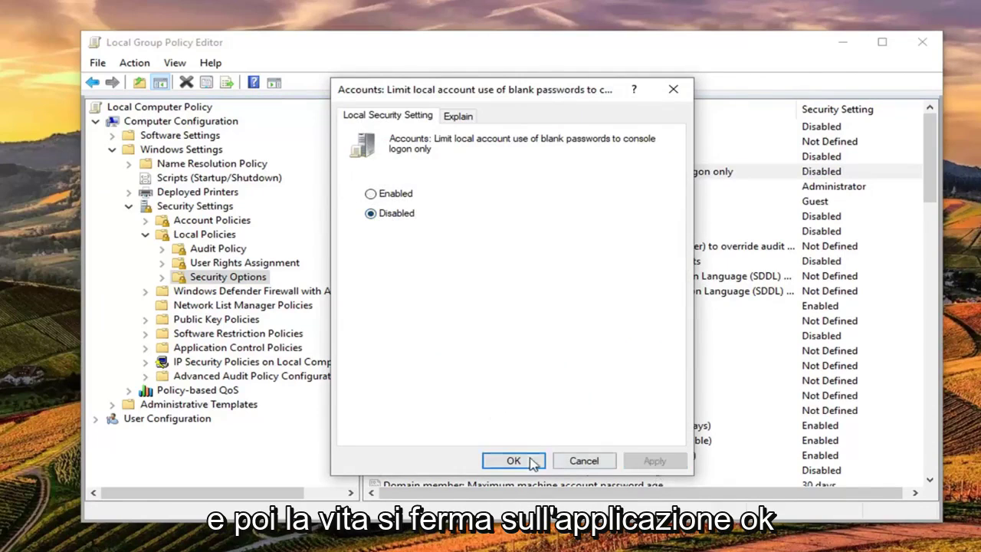
{"action": "left_click", "coordinate": [527, 462]}
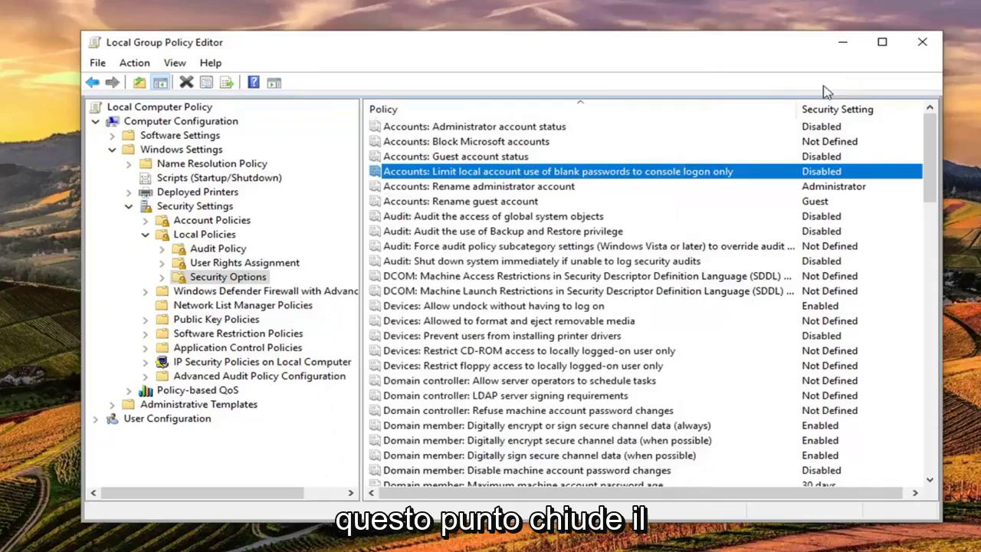